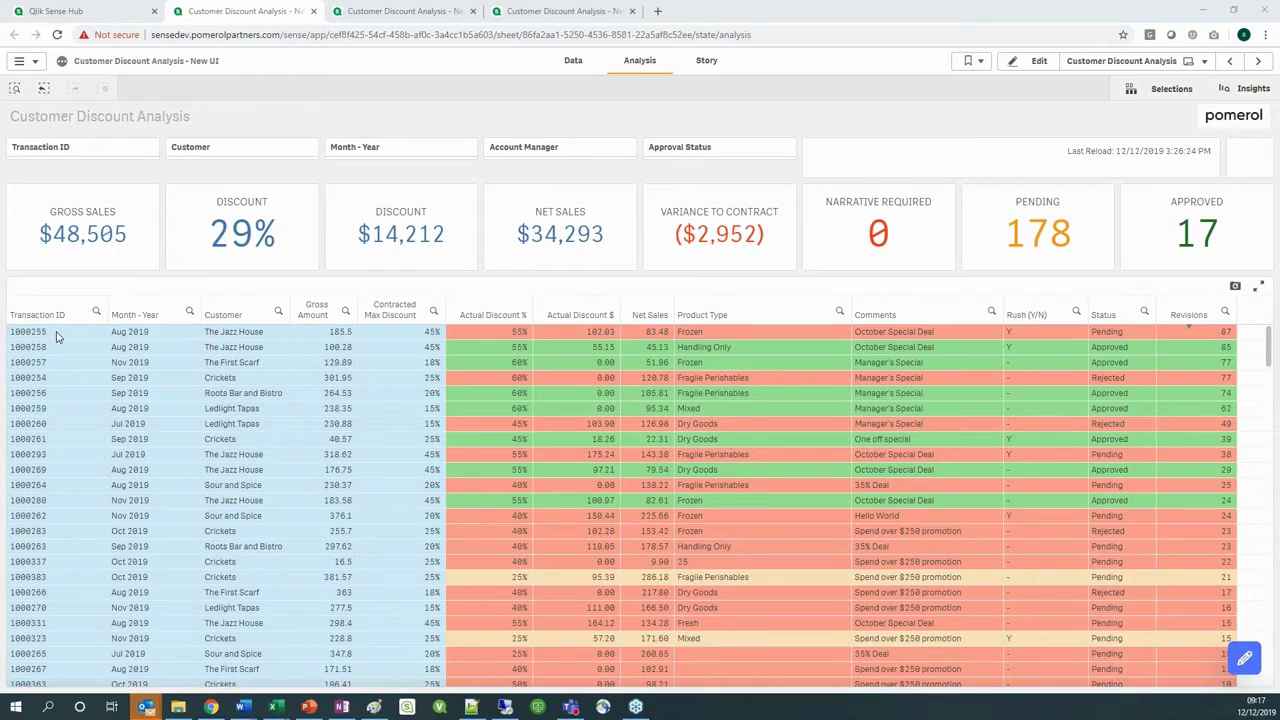
Step: Filter the discount table to customer The Jazz House and limit it to that customer's first six transactions
click(242, 350)
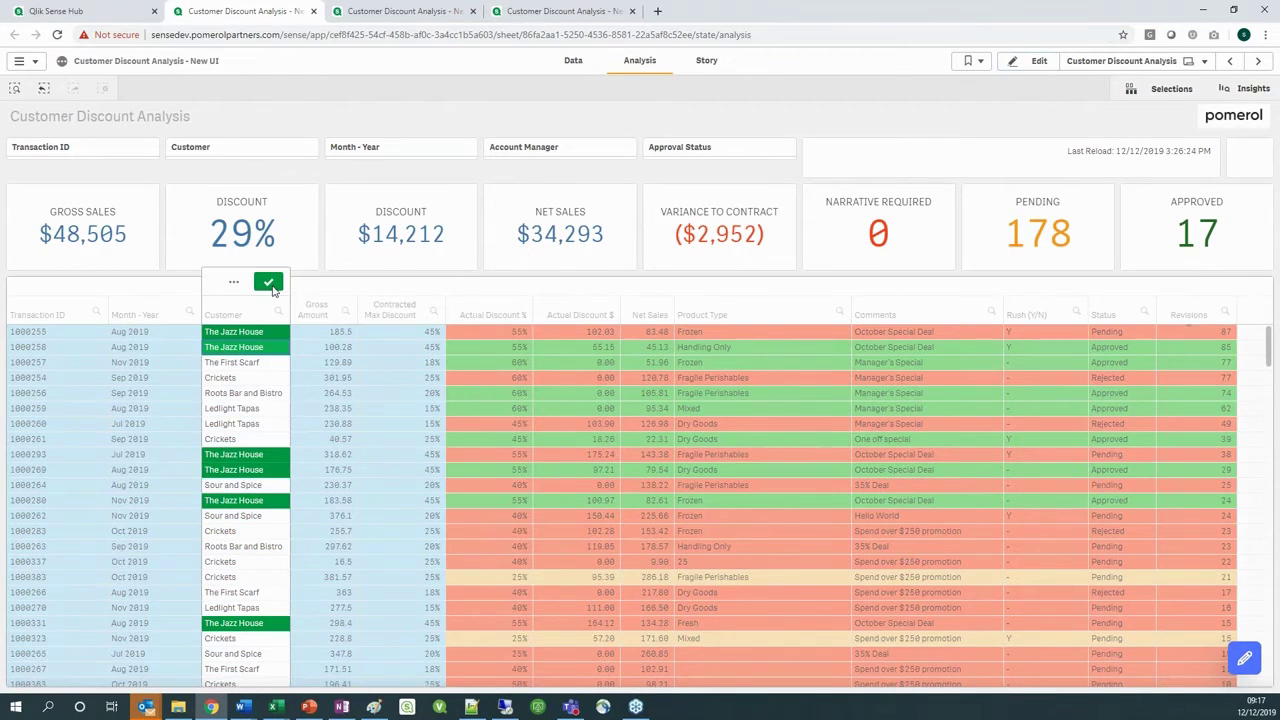
click(270, 285)
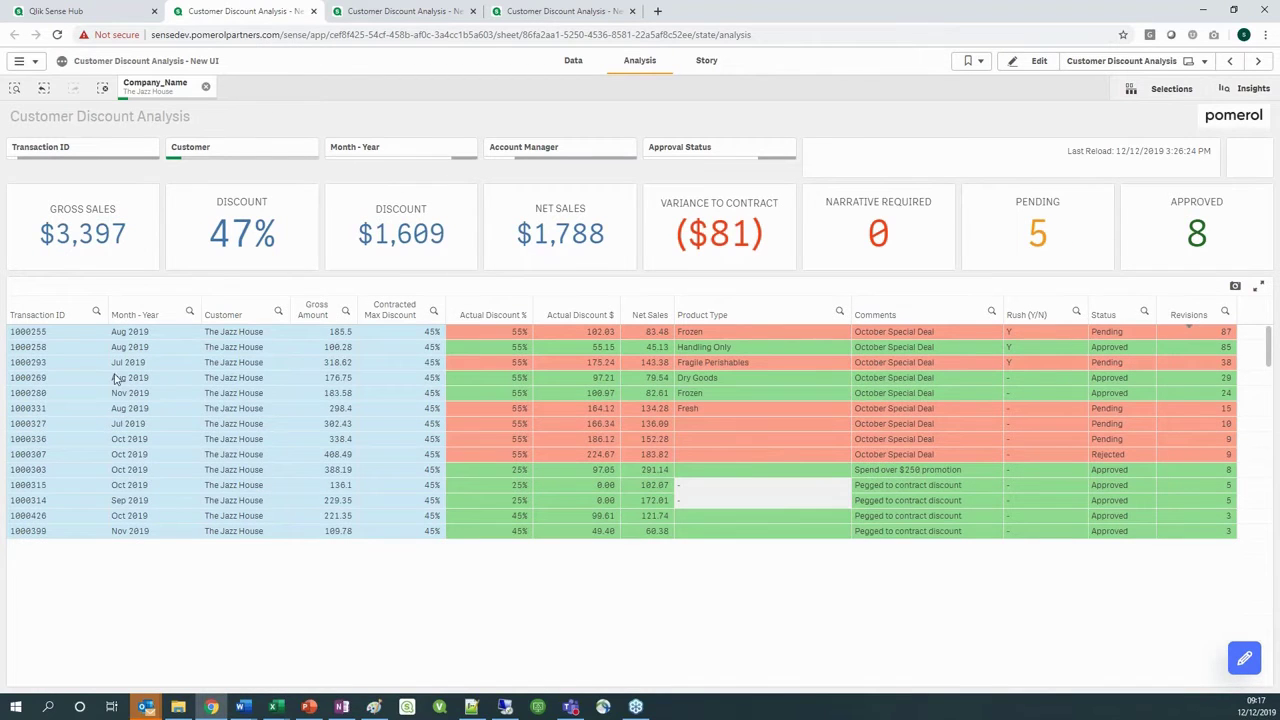
drag(45, 333, 45, 410)
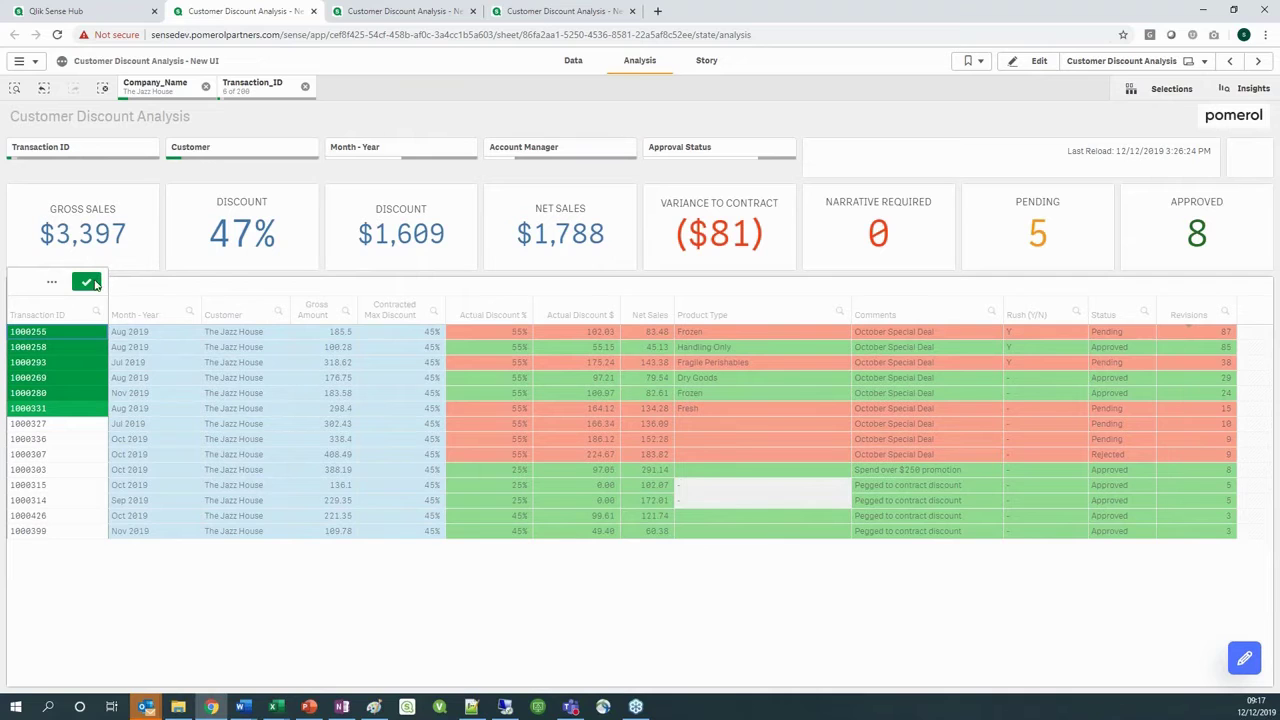
click(87, 283)
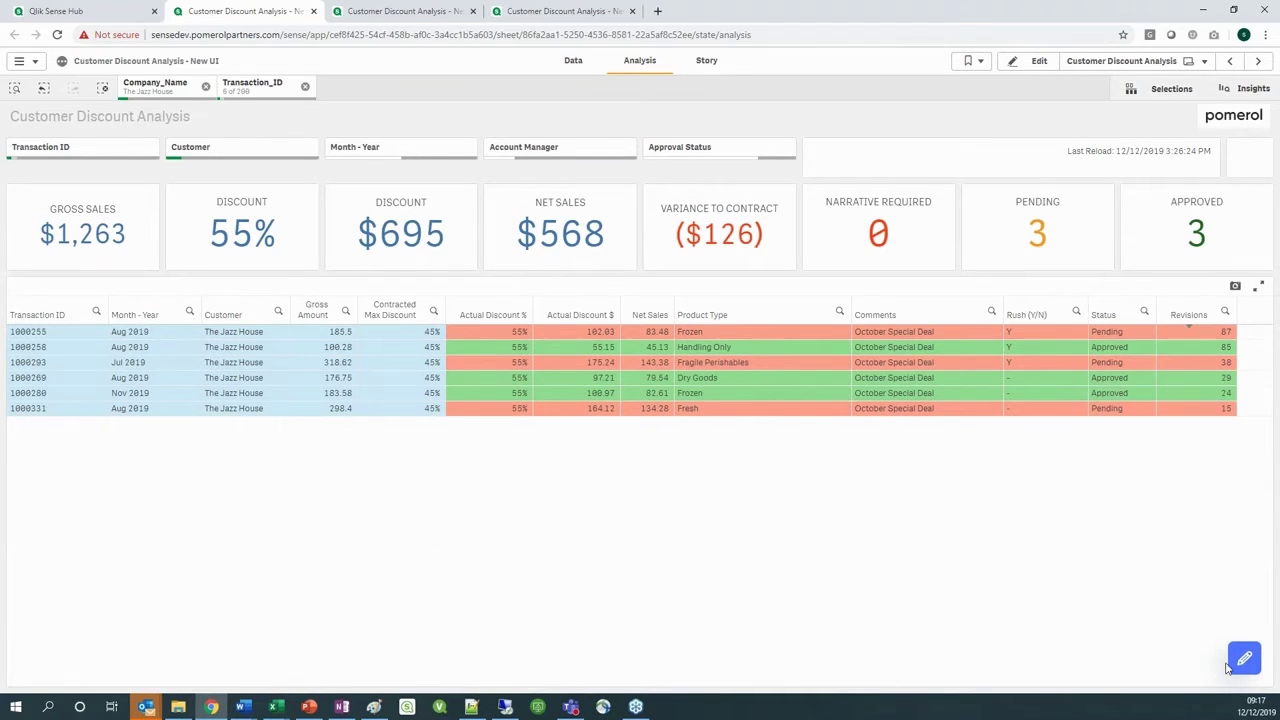
Step: Open the selected records for editing and set the first record's product type to Fragile Perishables and the second's to Dry Goods
click(1245, 659)
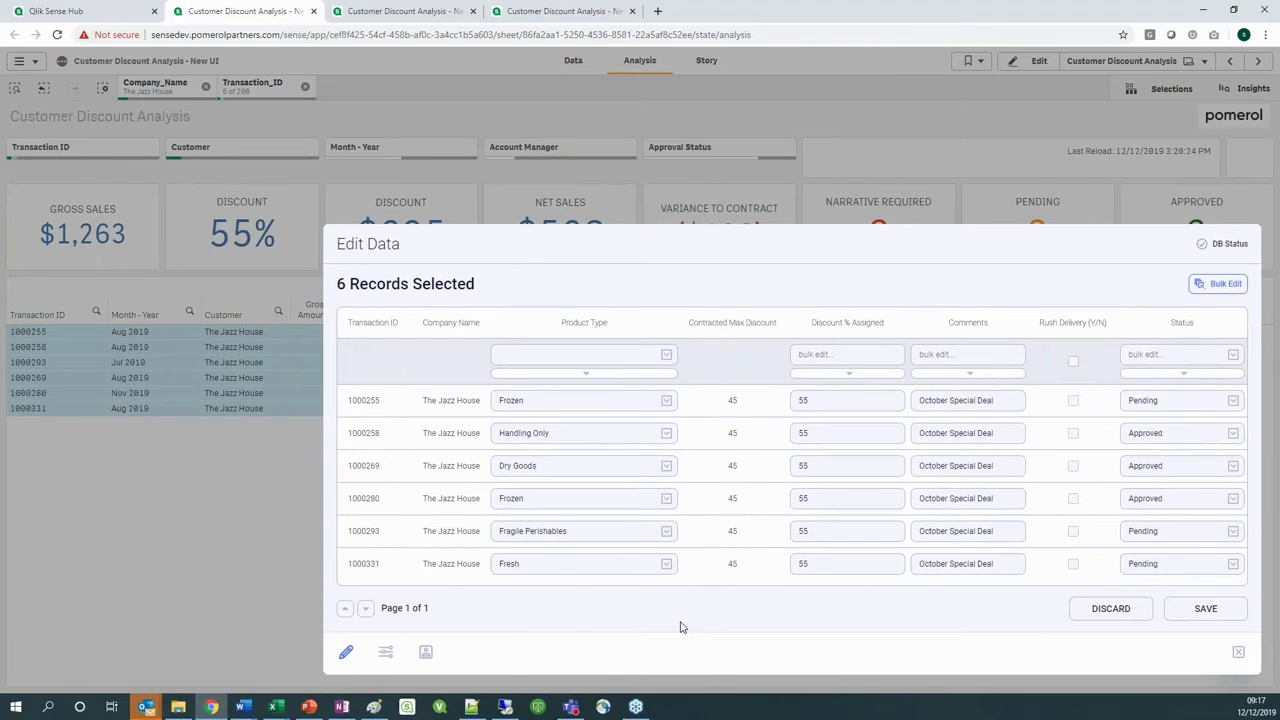
key(alt+Tab)
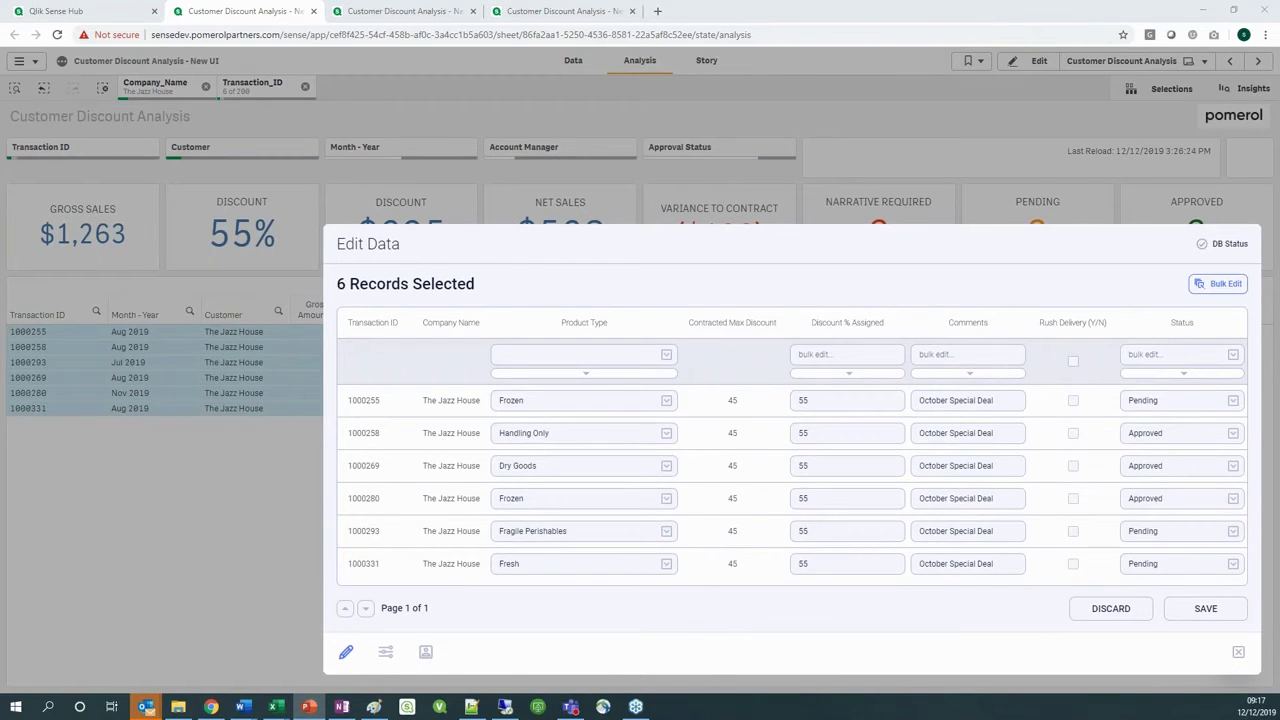
click(667, 406)
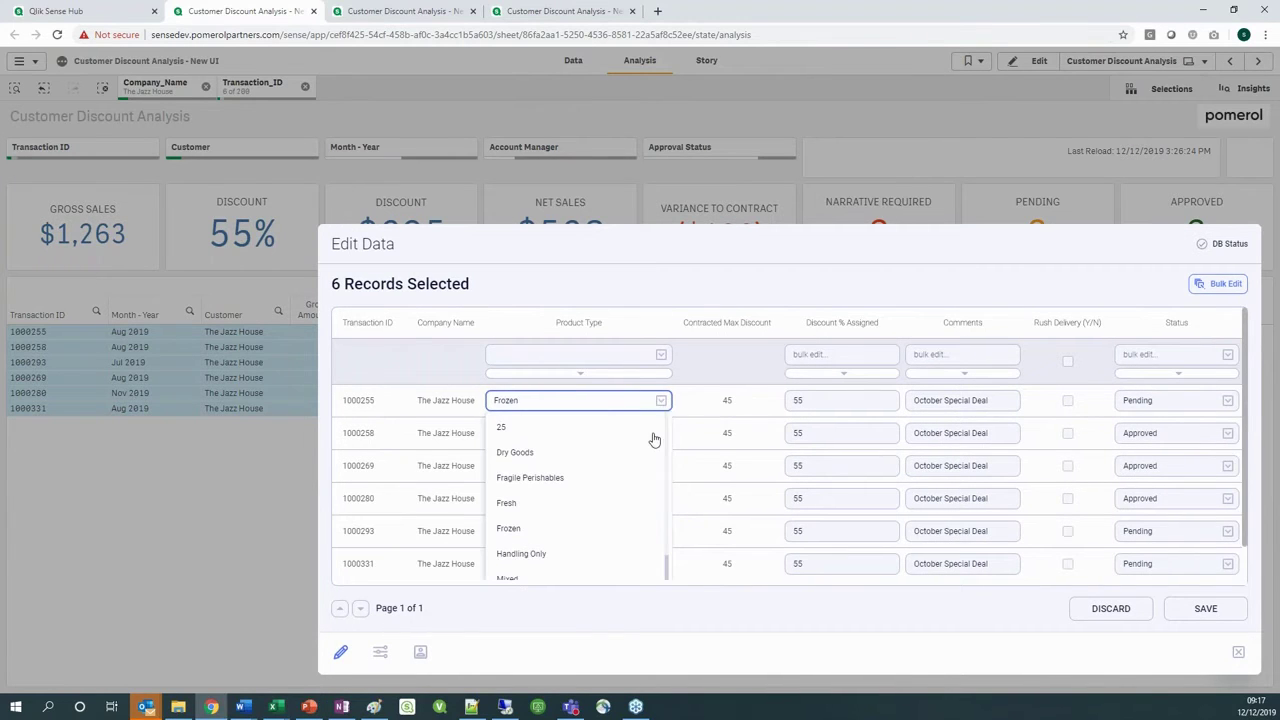
click(575, 478)
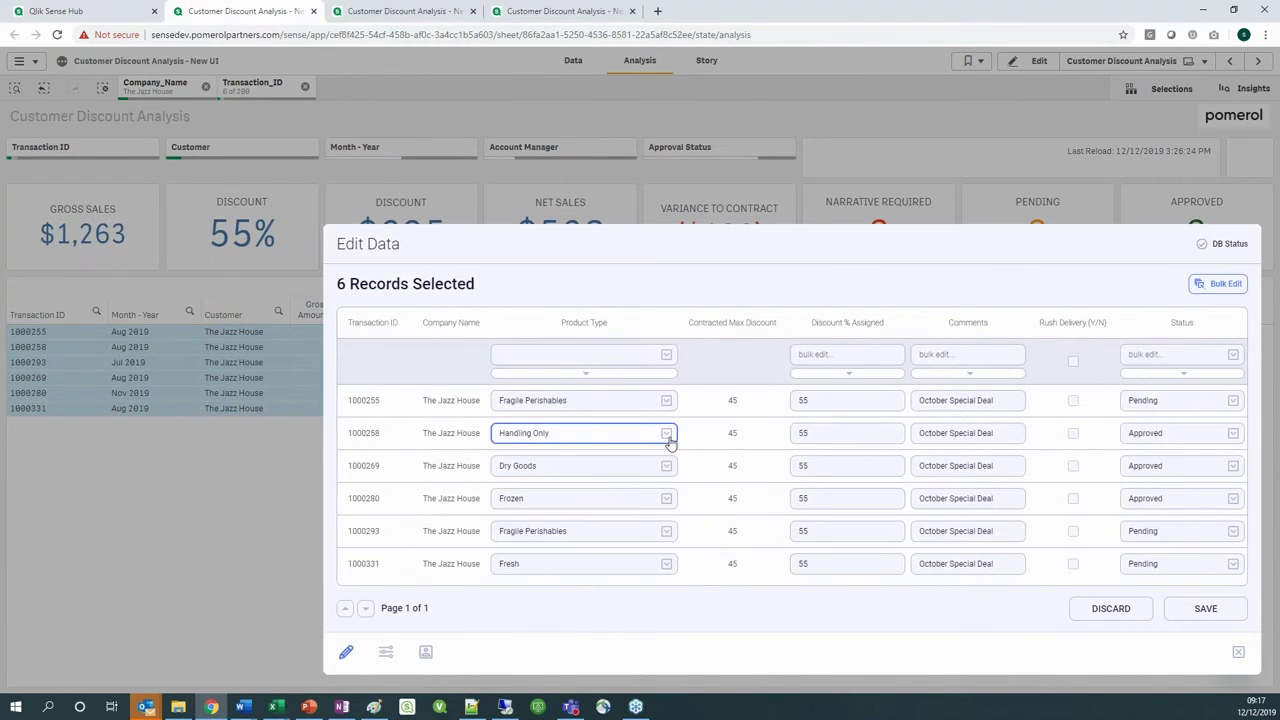
click(667, 436)
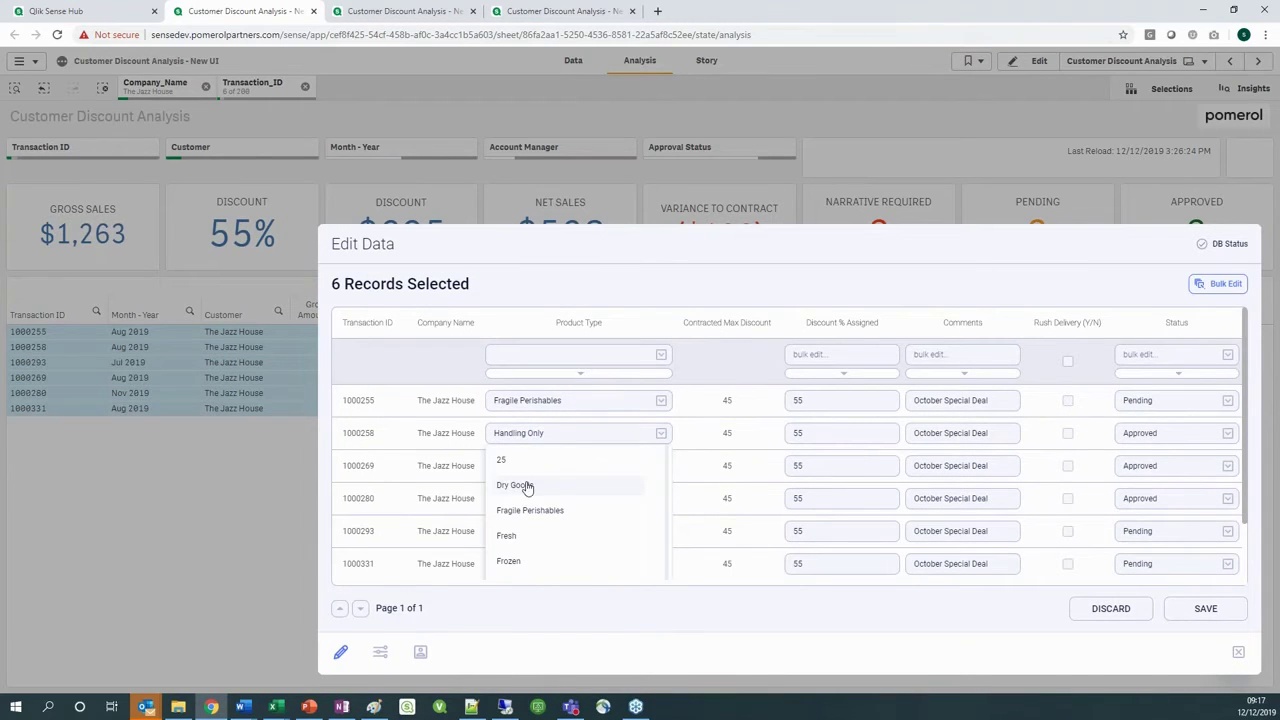
click(527, 487)
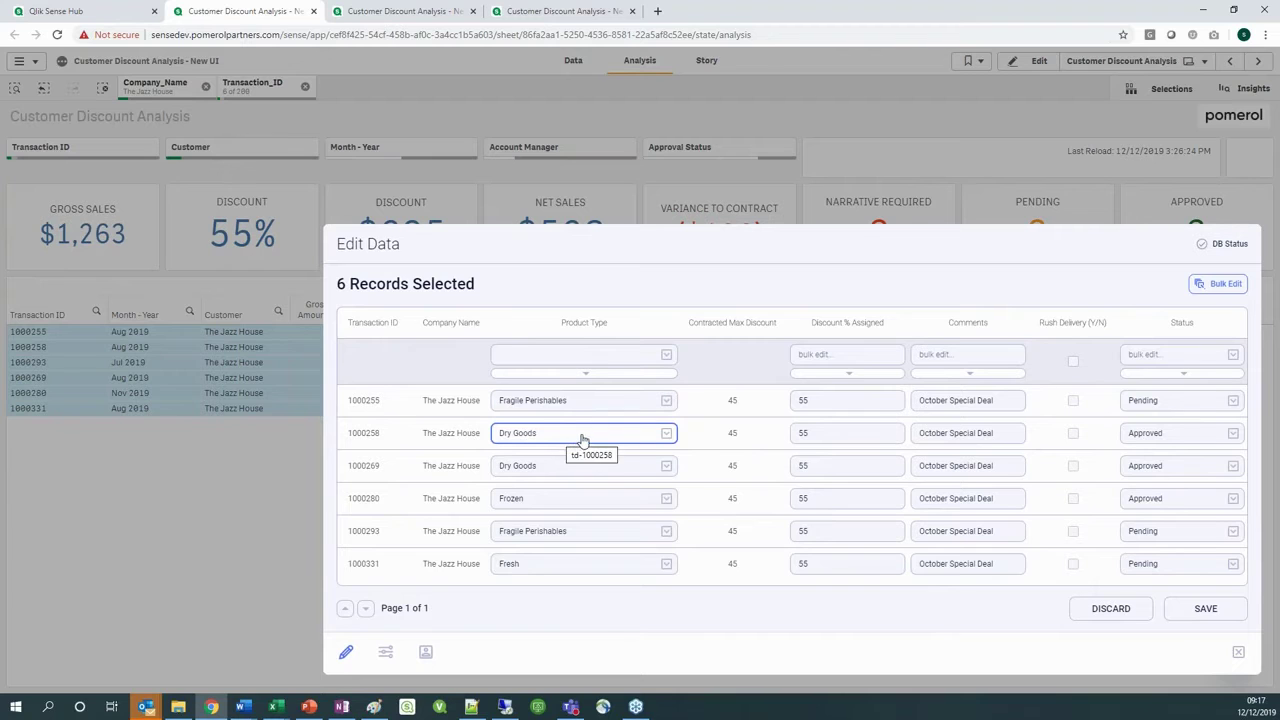
click(576, 440)
scroll(565, 480, down, 2)
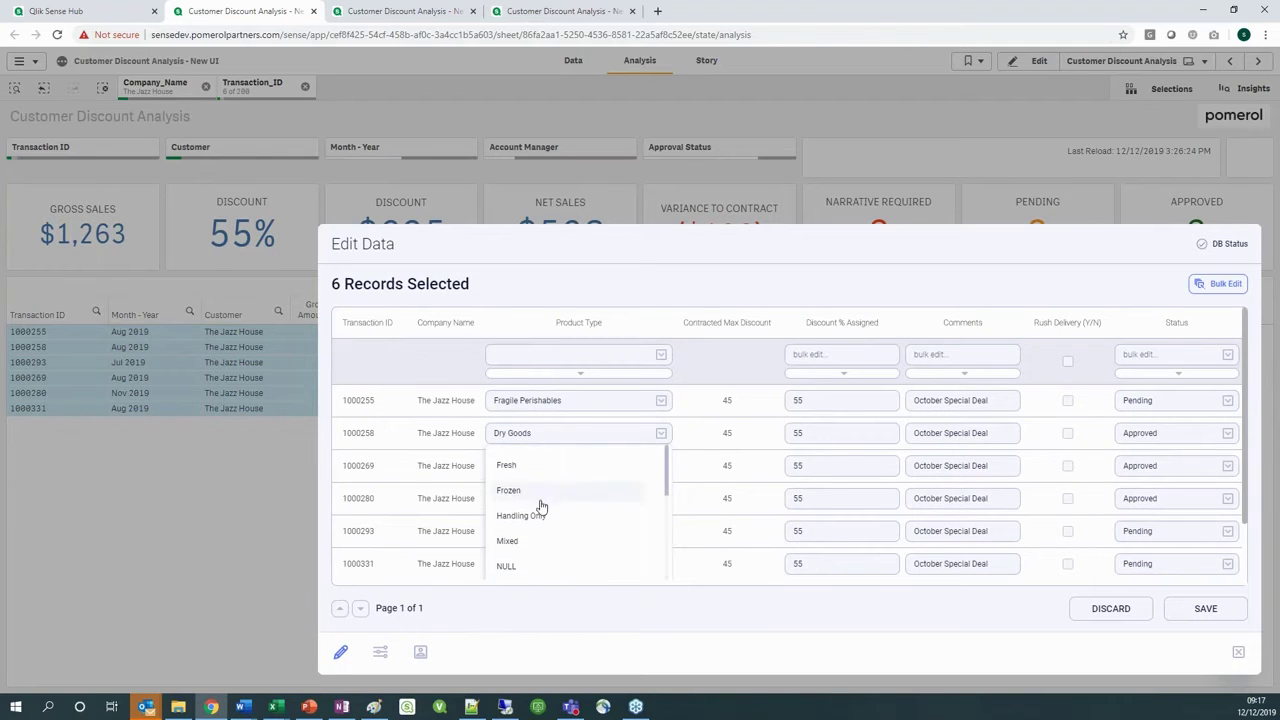
scroll(569, 489, up, 2)
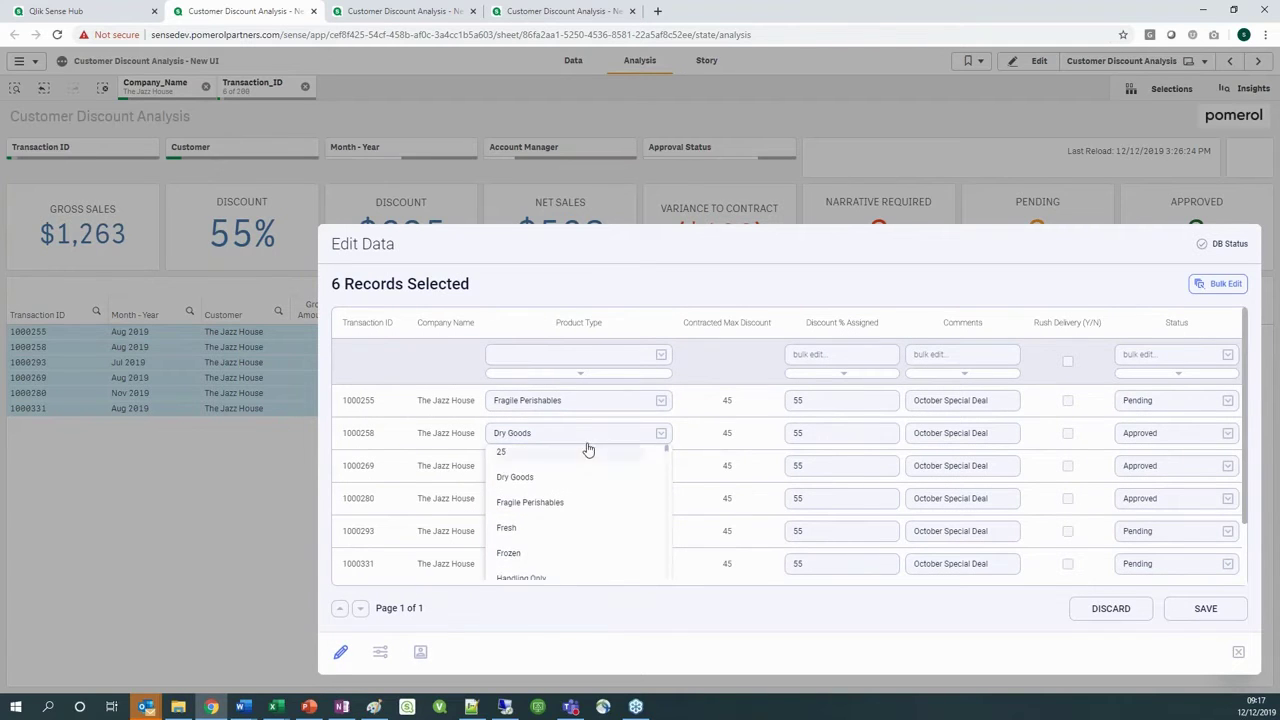
click(640, 433)
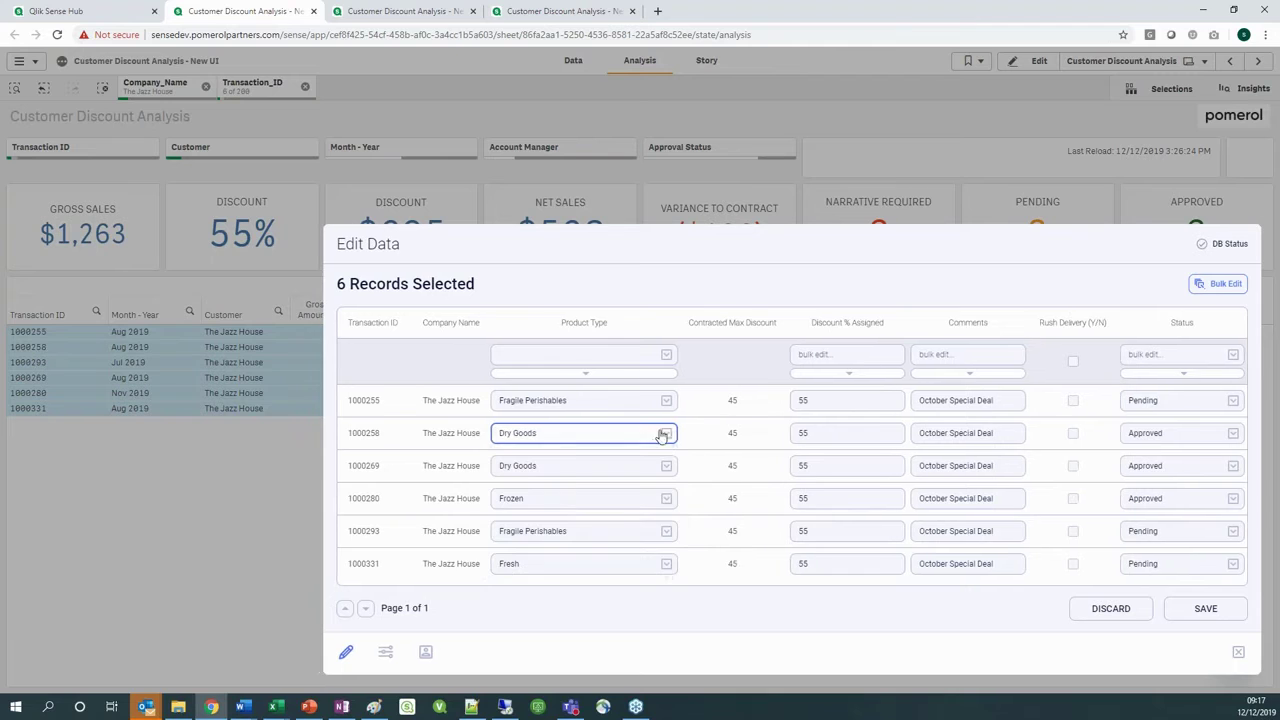
Step: Set the first two records' assigned discounts to 60 and 56, and bulk-apply a discount of 55 to all six records
click(807, 400)
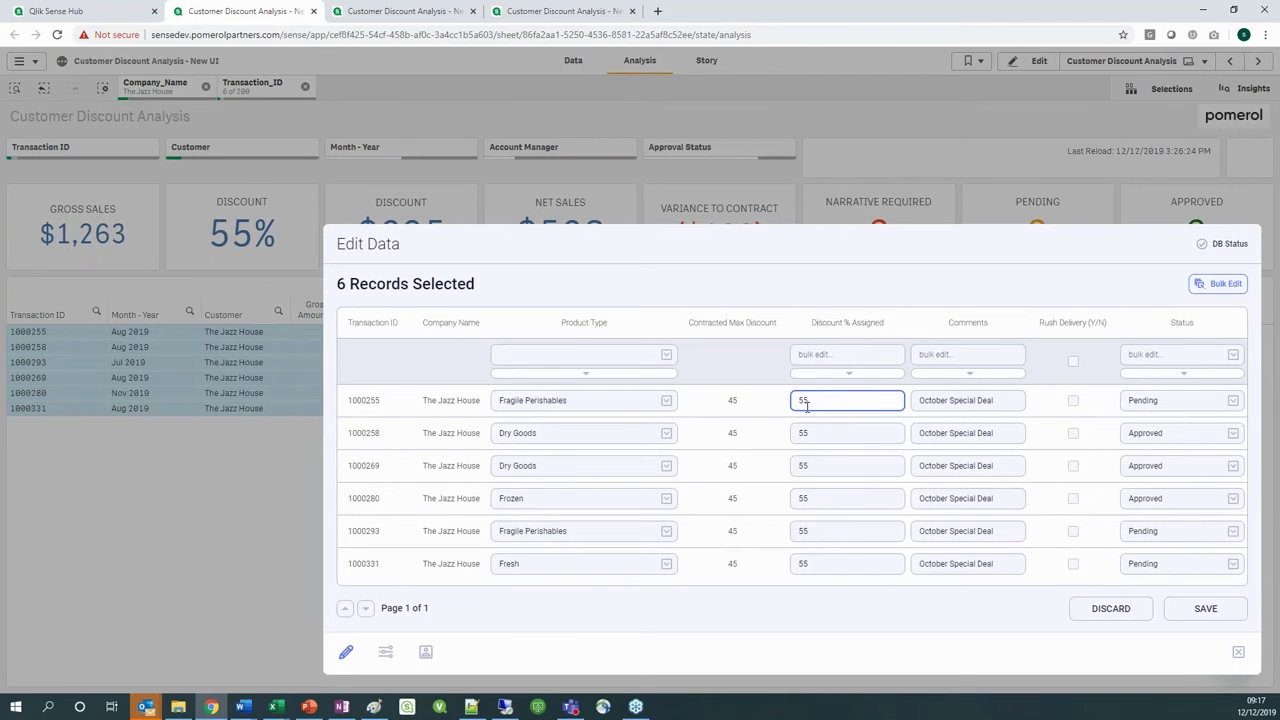
click(815, 433)
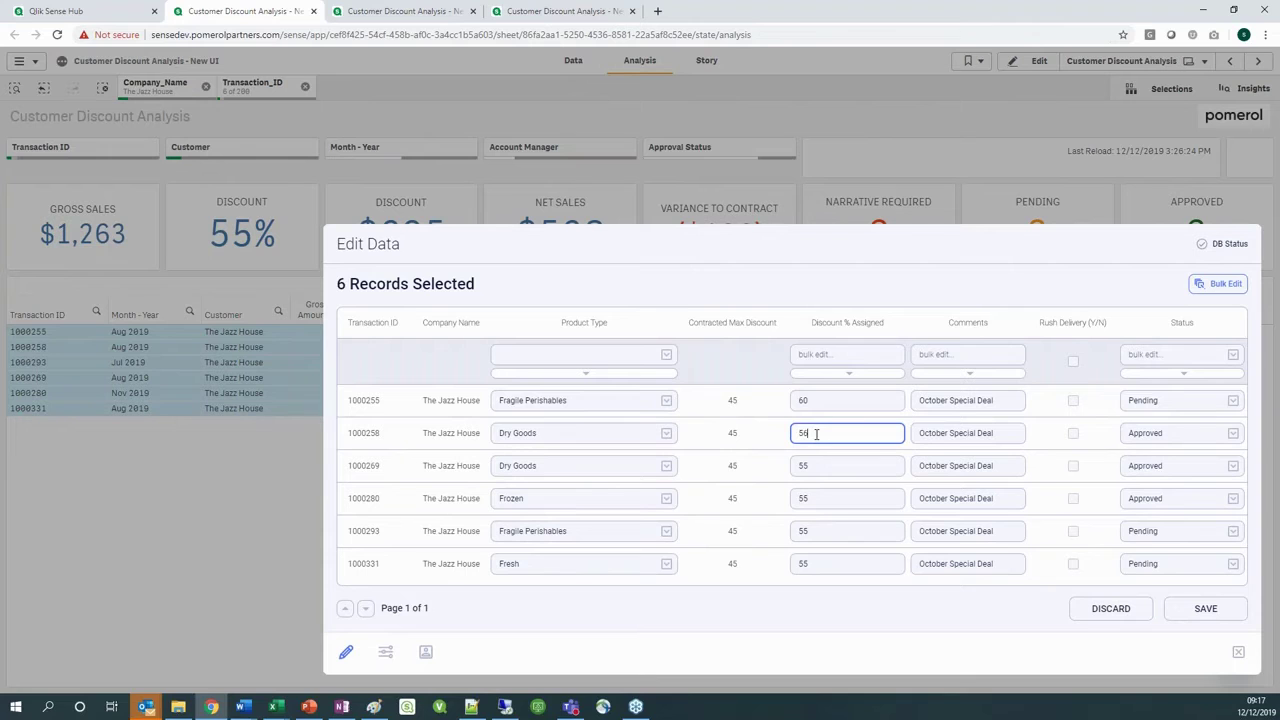
click(820, 354)
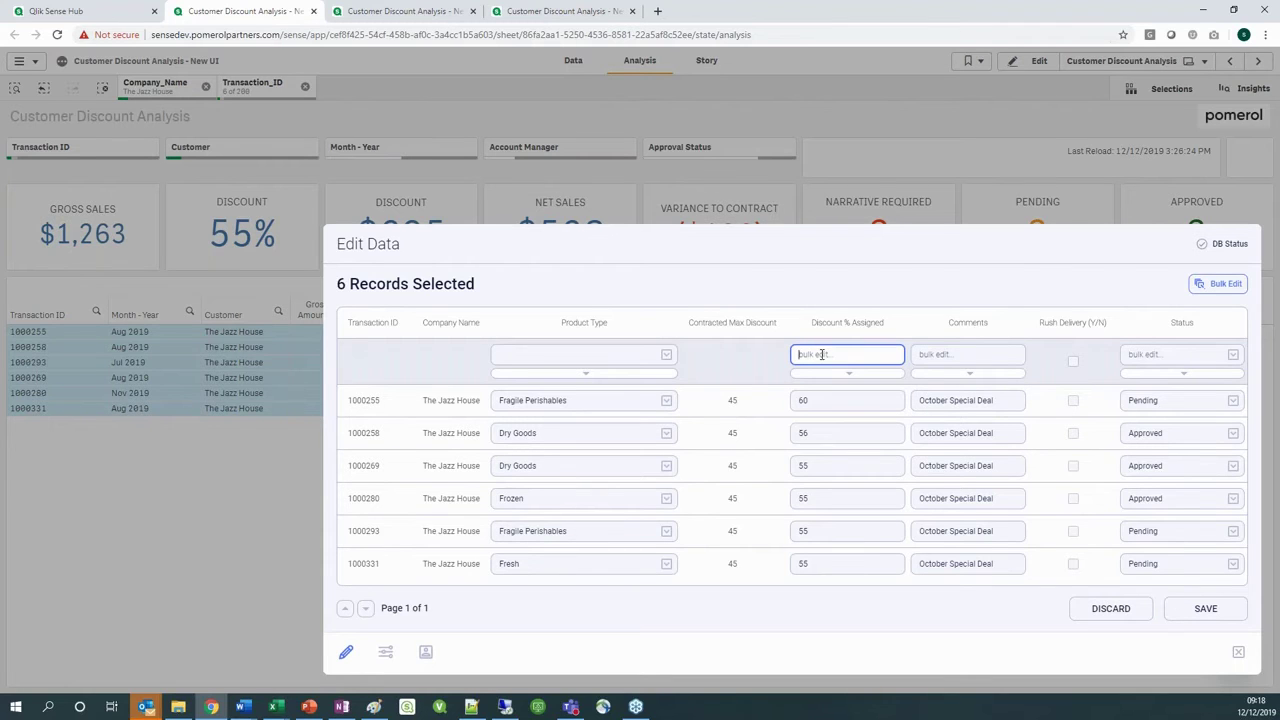
text(55)
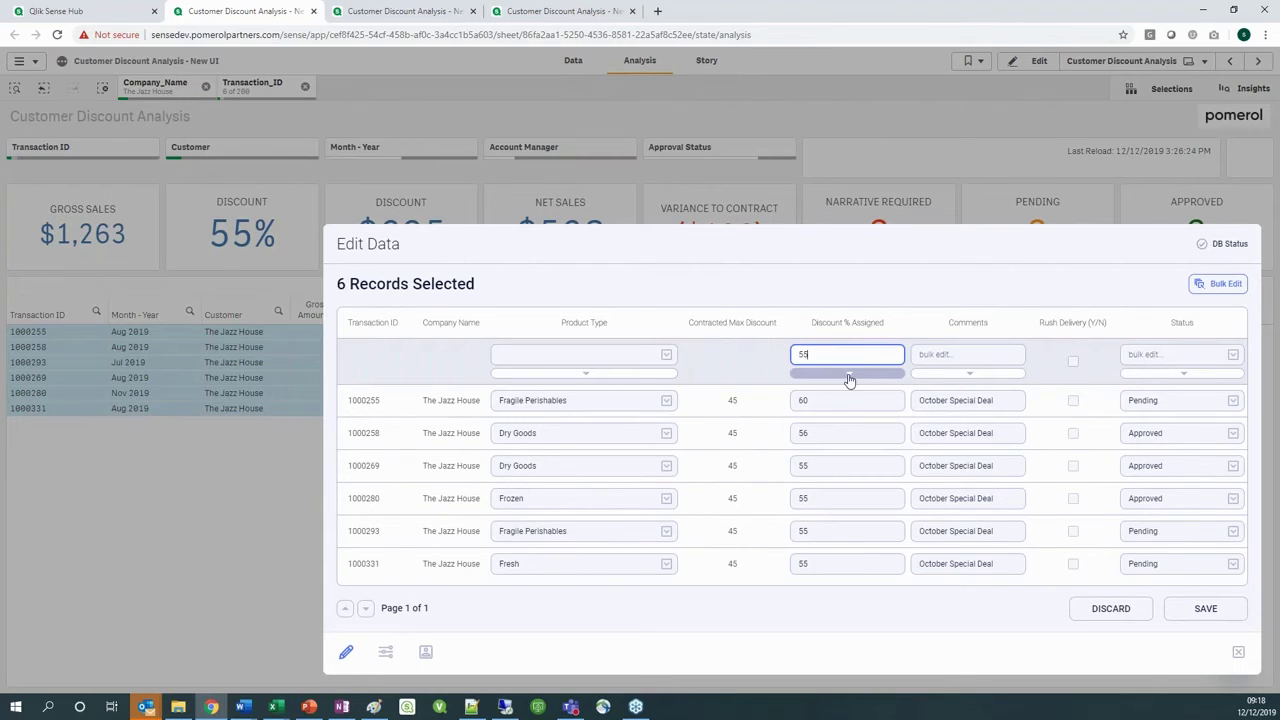
click(848, 374)
click(805, 404)
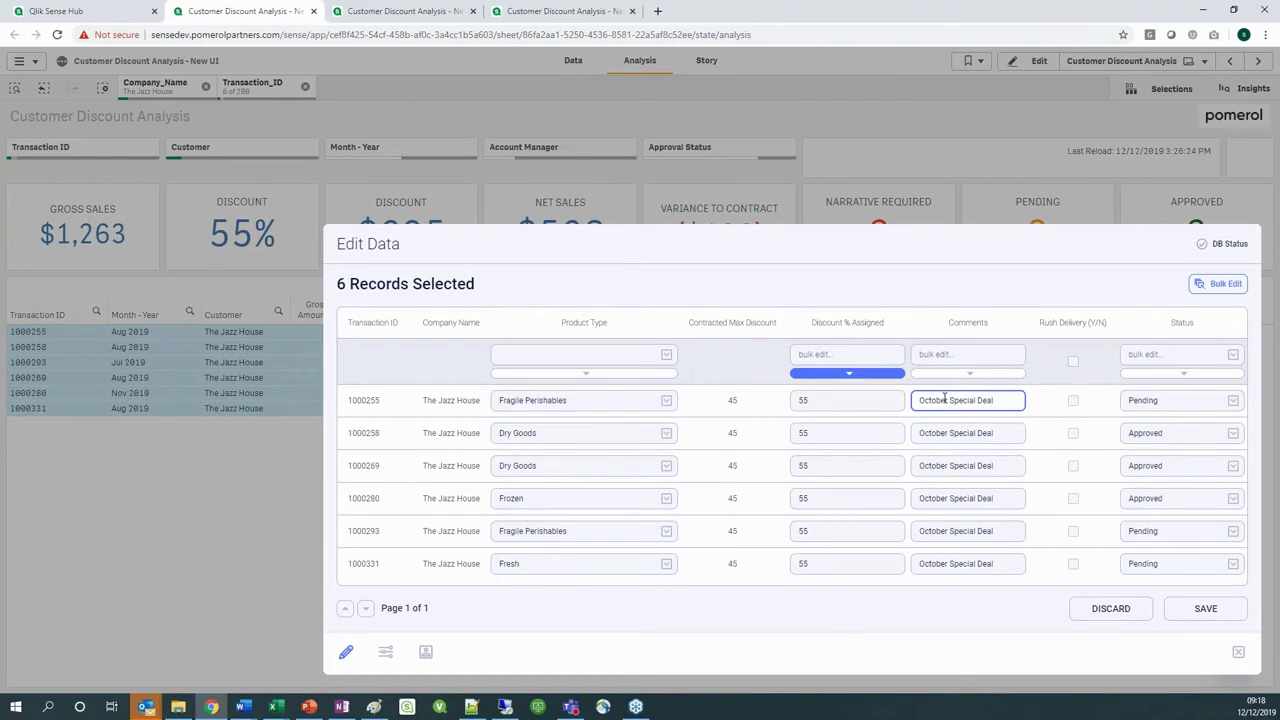
Step: Reuse the existing comment text as a bulk edit, changed to "November Special Deal", and apply it to all six records
drag(997, 401, 894, 400)
key(ctrl+c)
click(929, 358)
key(ctrl+v)
double_click(936, 354)
text(Novembe)
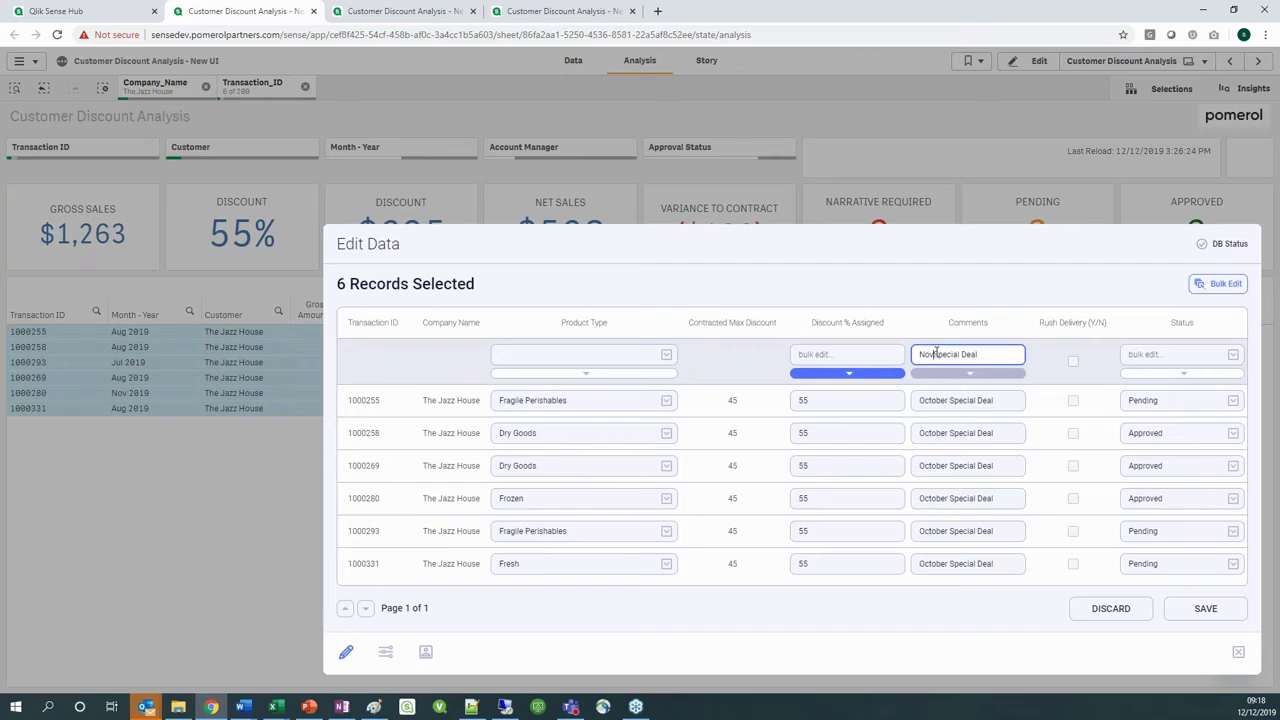
text(r)
click(968, 373)
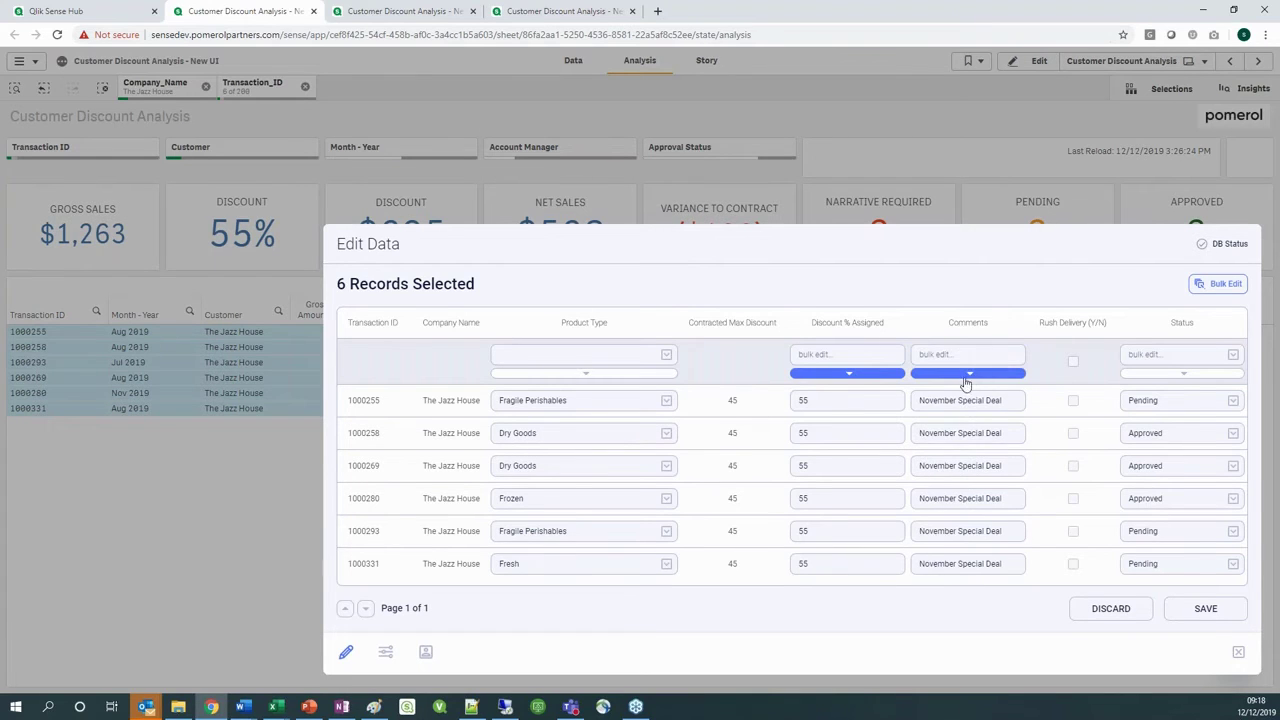
Step: Flag the first and fourth records for rush delivery, set the first's status to Approved and the second's to Rejected, and save
click(1074, 402)
click(1073, 500)
click(1234, 402)
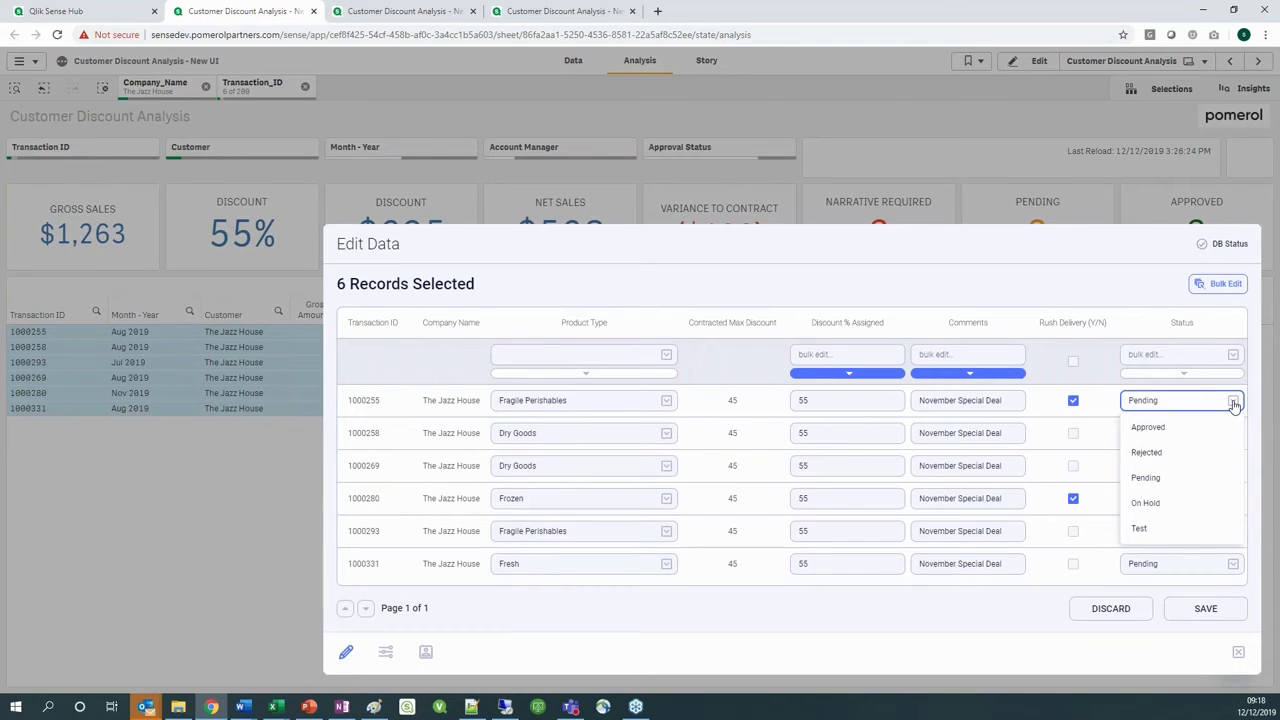
click(1127, 271)
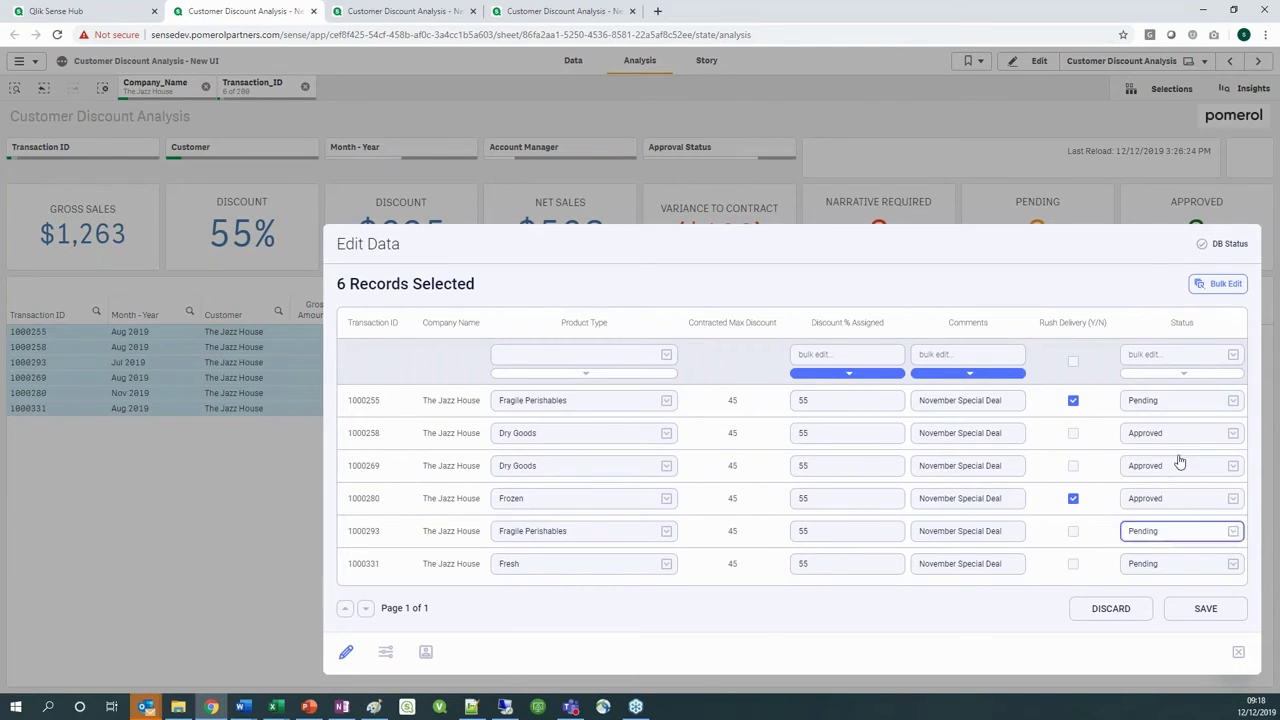
click(1234, 402)
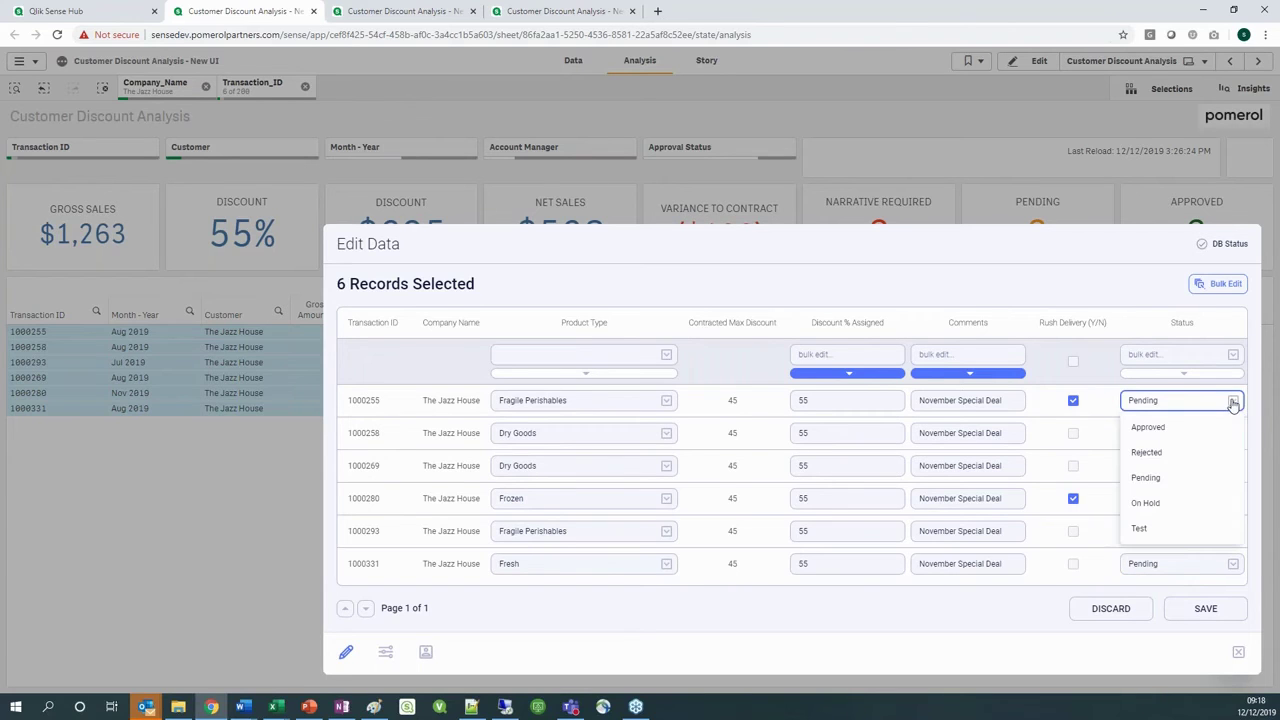
click(1165, 430)
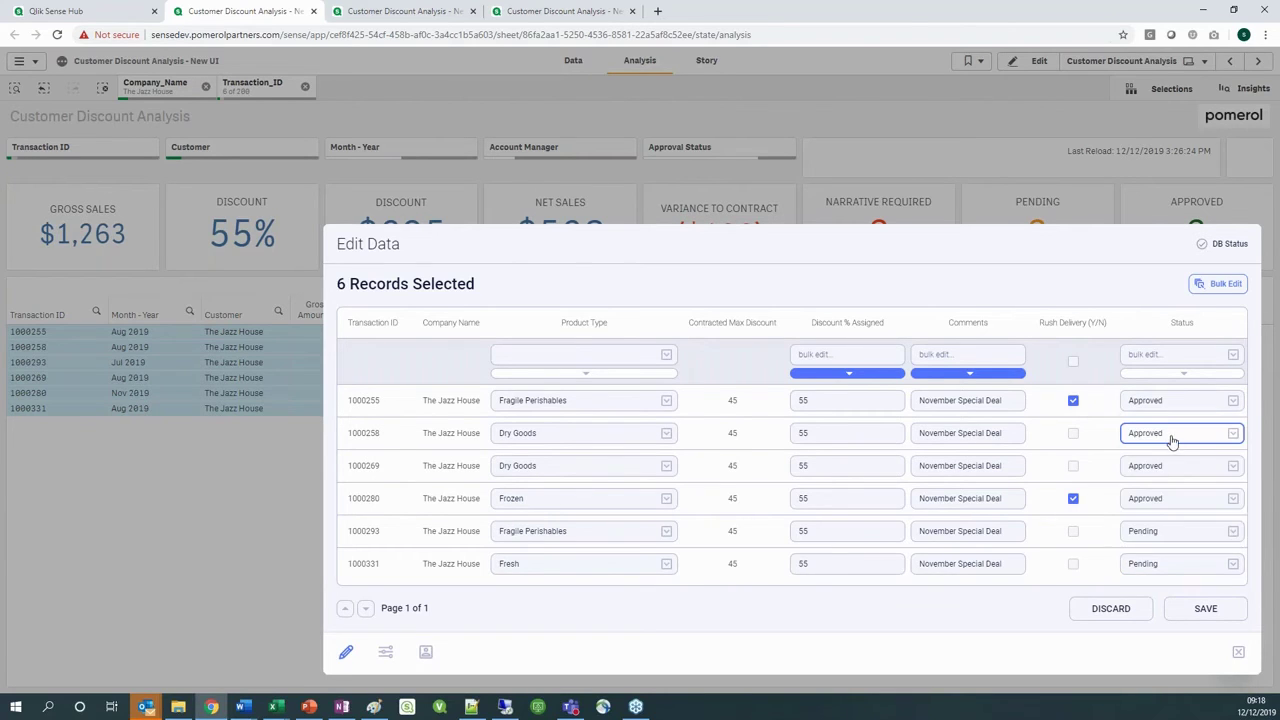
click(1168, 435)
click(1173, 487)
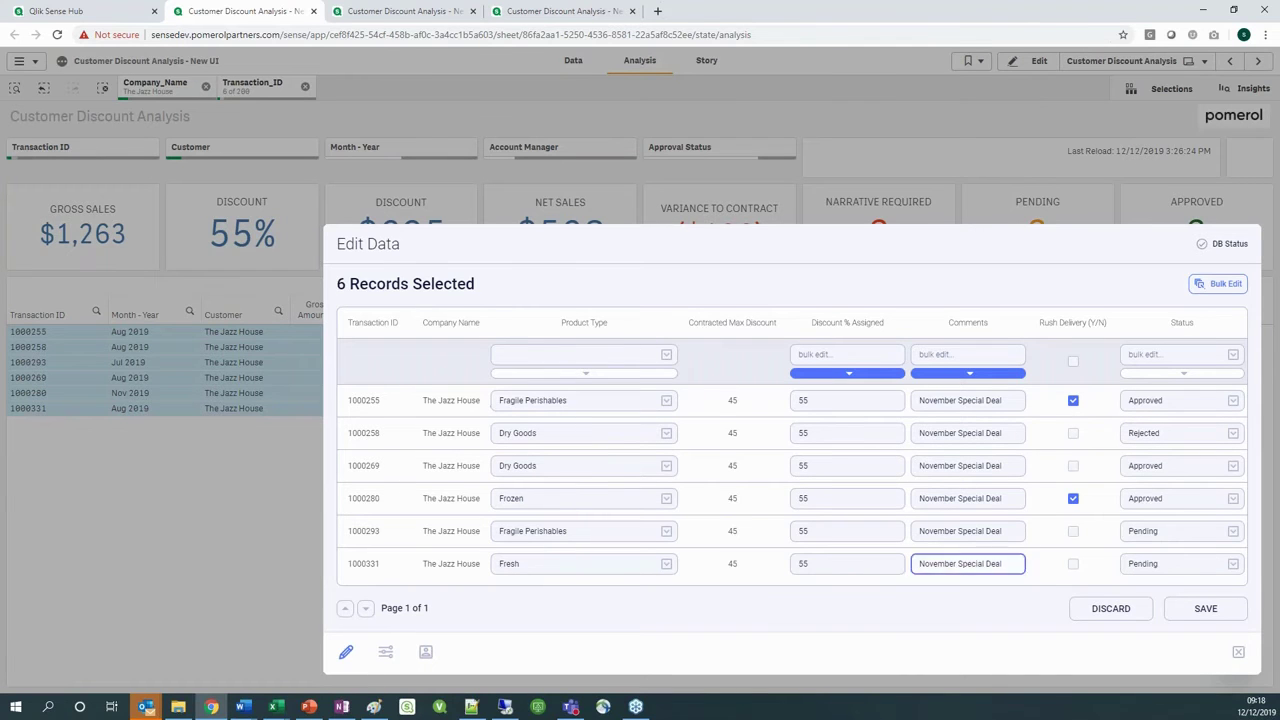
click(1214, 610)
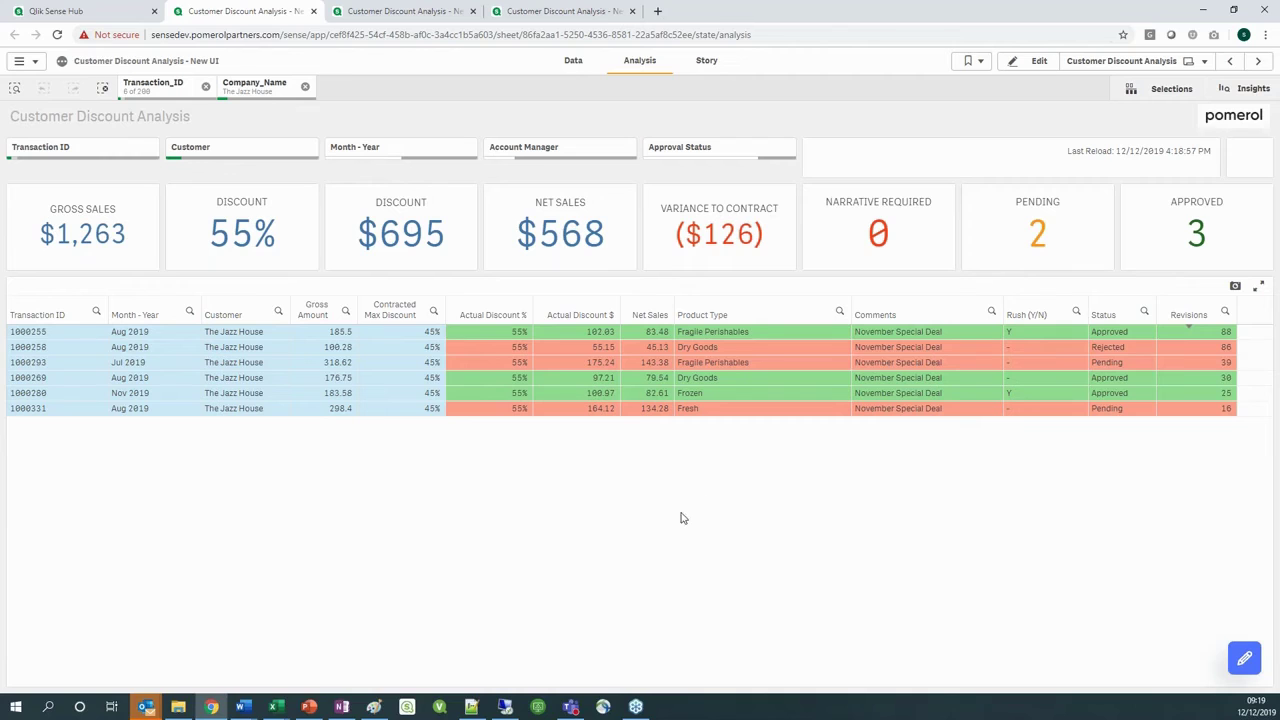
Step: Clear all selections and filter the table to Pending status and month Nov 2019
click(102, 91)
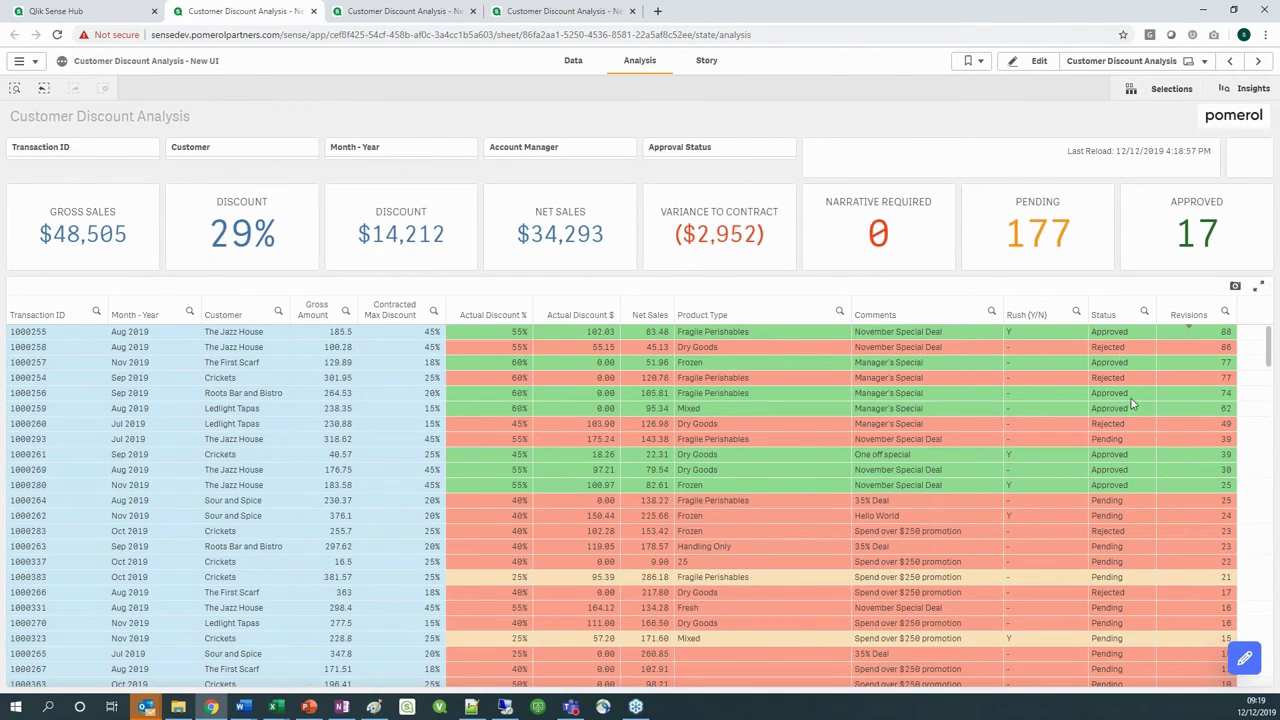
click(1110, 441)
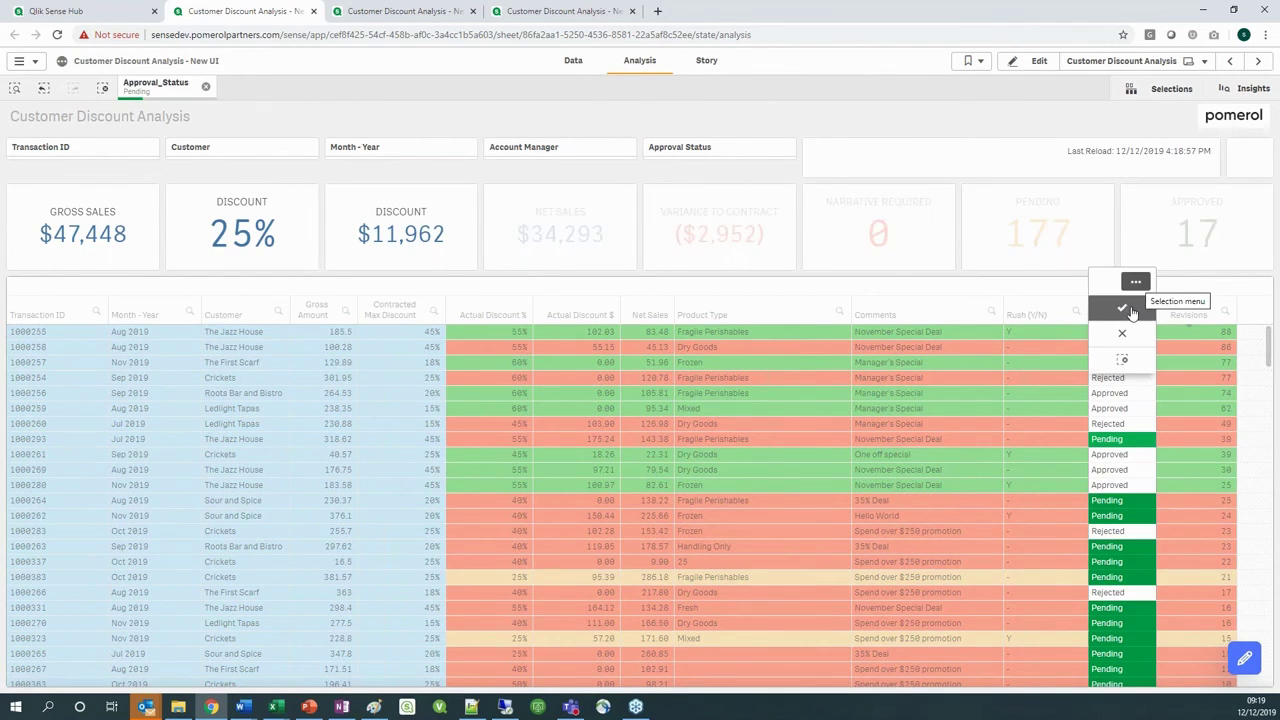
click(1132, 313)
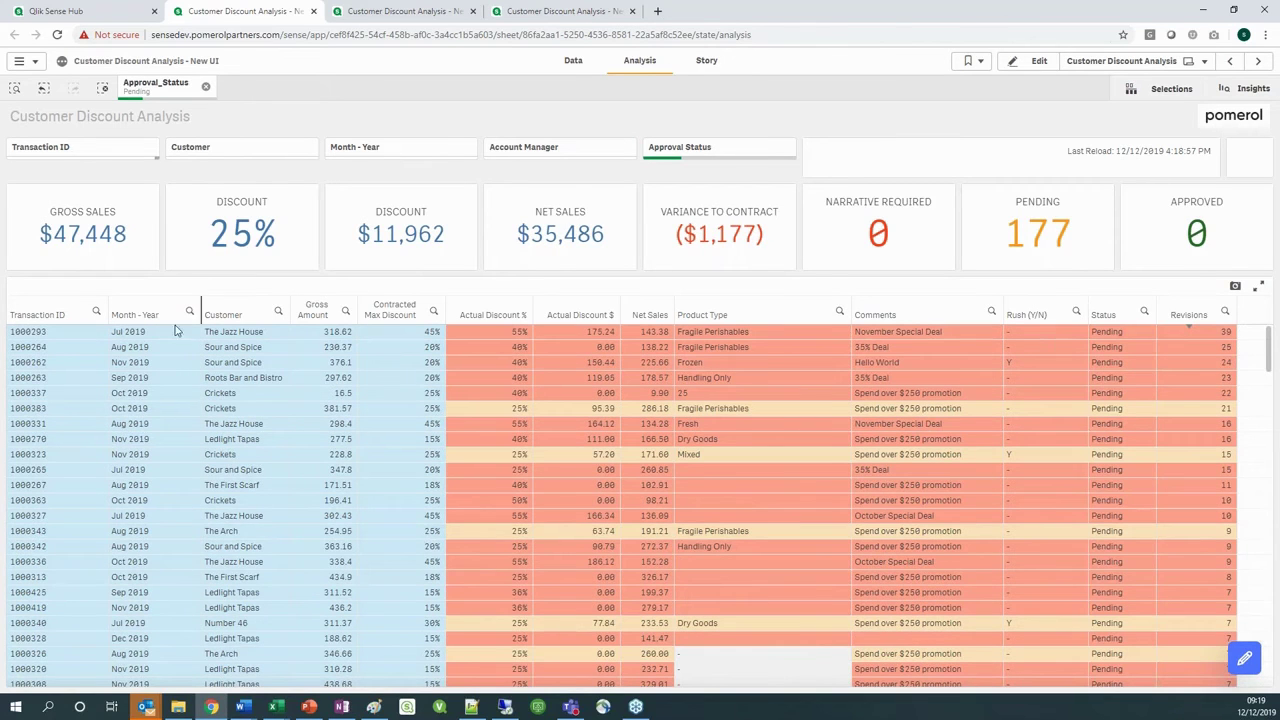
click(148, 366)
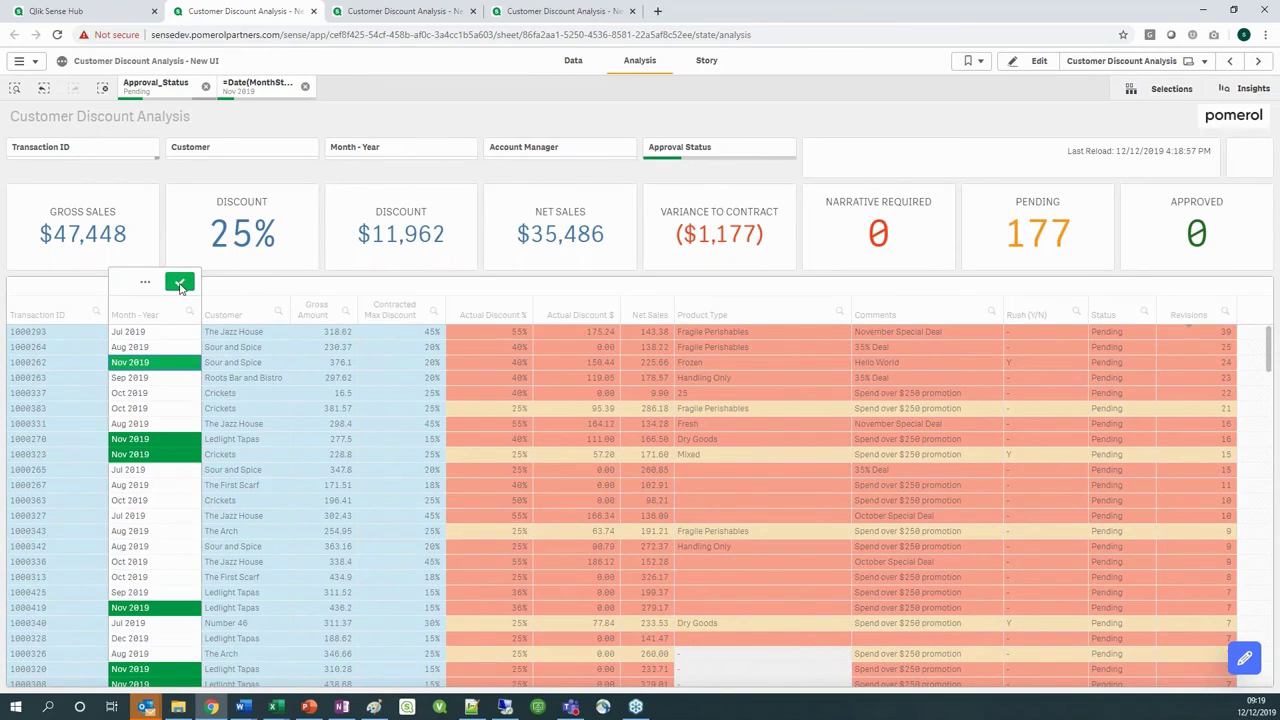
click(180, 285)
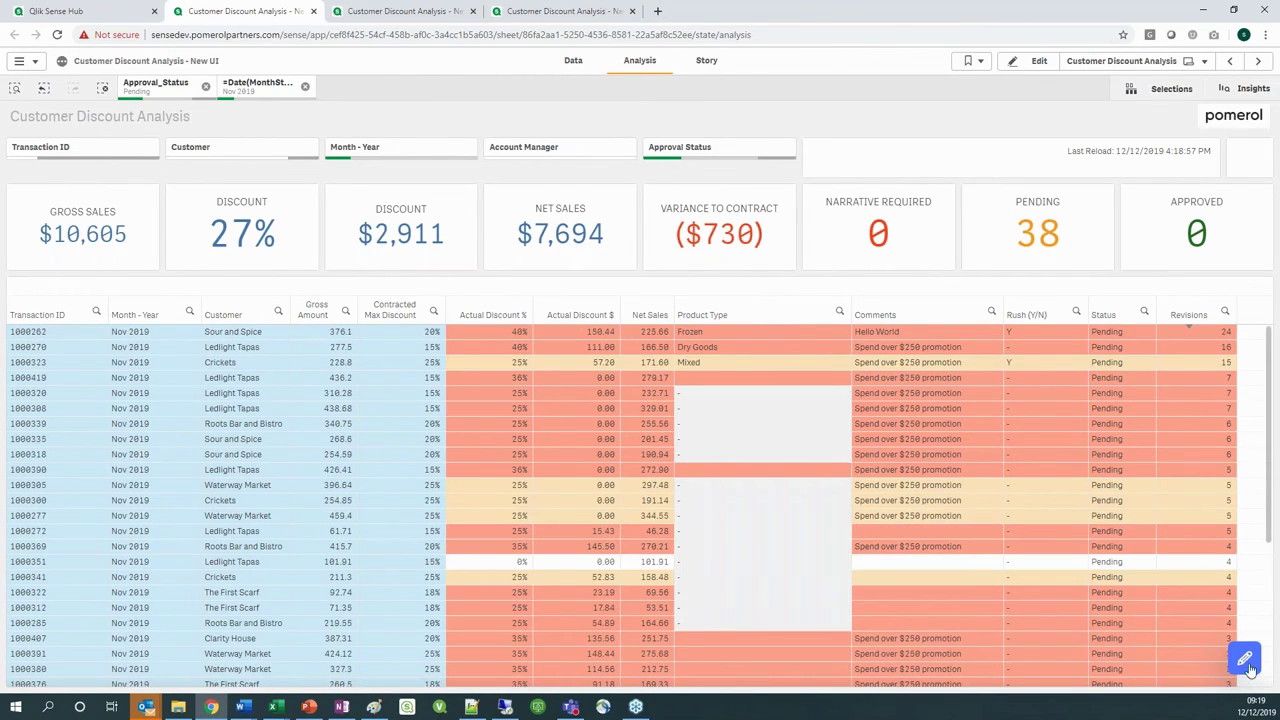
Step: Open the filtered records for editing and set the first record's status to Rejected and the second's to Approved
click(1246, 659)
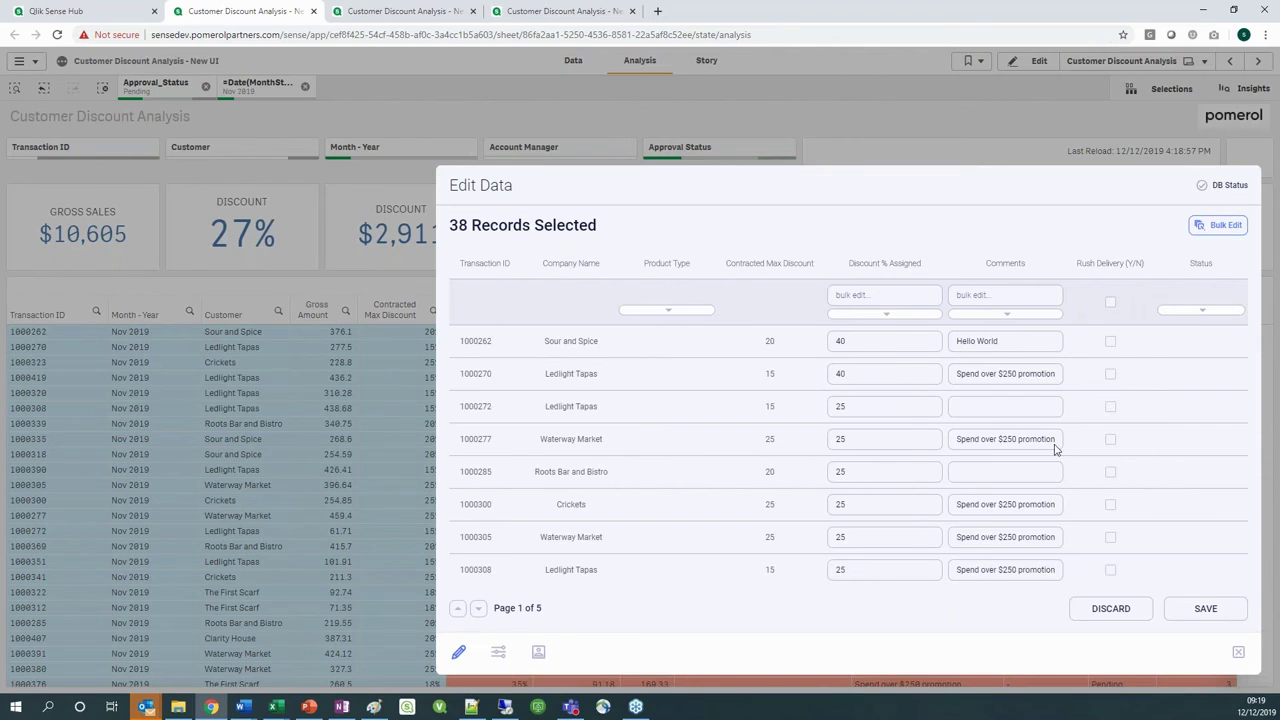
click(1177, 338)
click(1163, 387)
click(1160, 369)
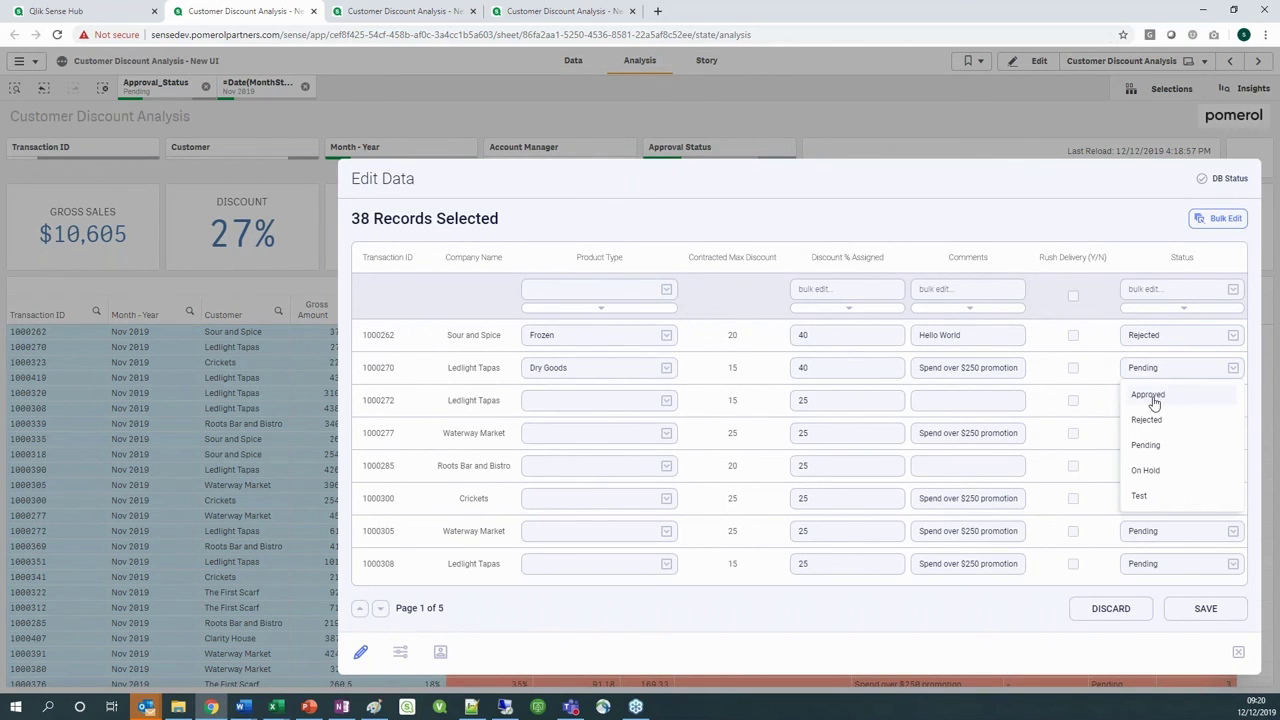
click(1150, 396)
Step: Replace the first record's comment with "Bi" and save the edits
click(978, 337)
drag(978, 337, 905, 338)
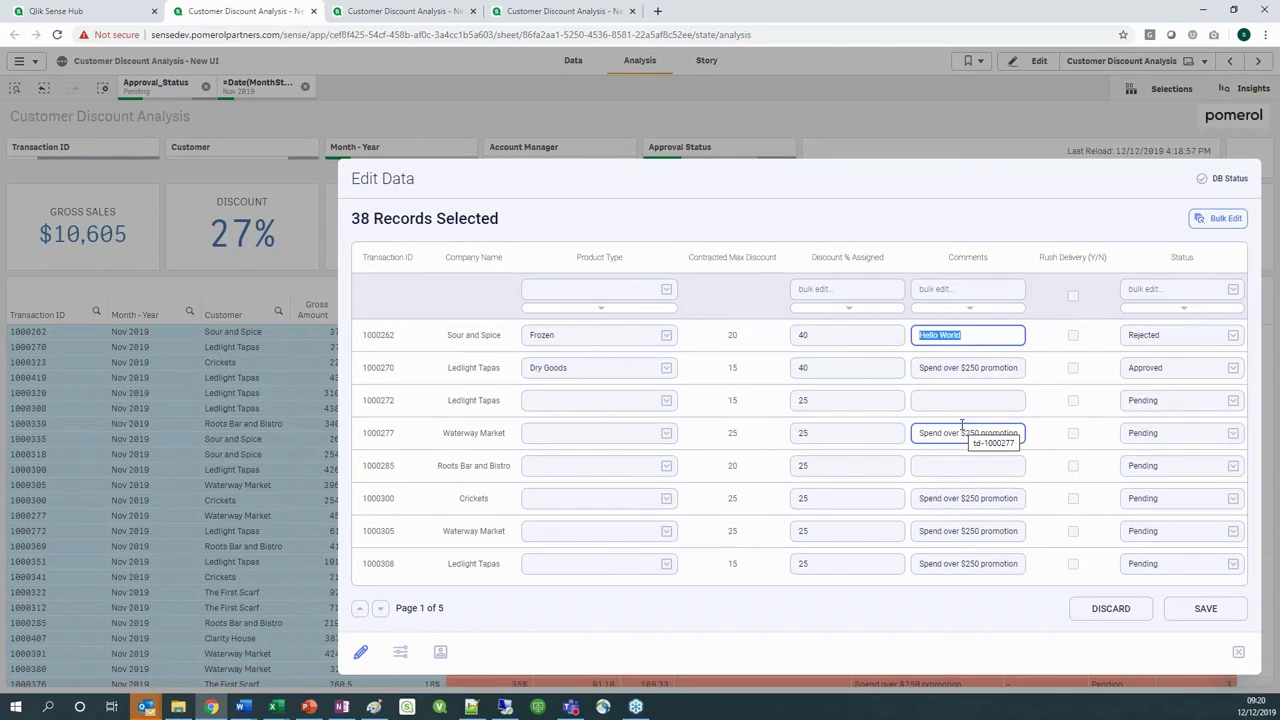
text(Bi)
click(1206, 609)
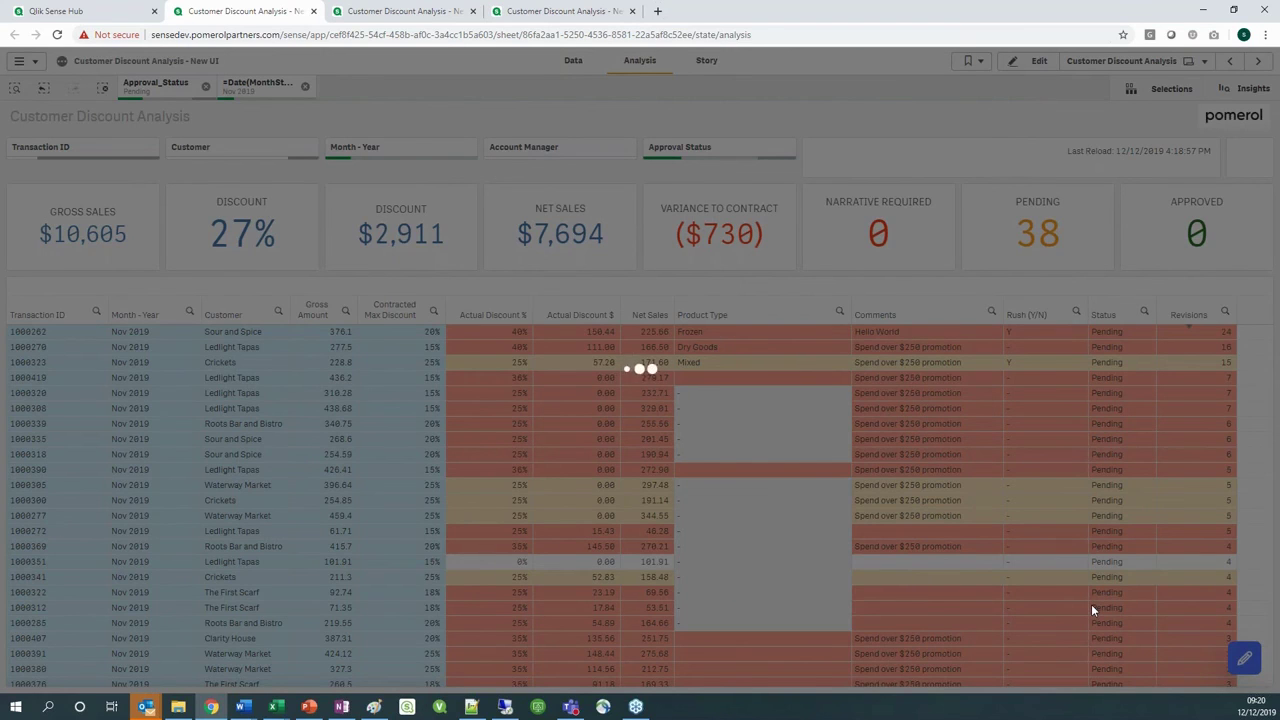